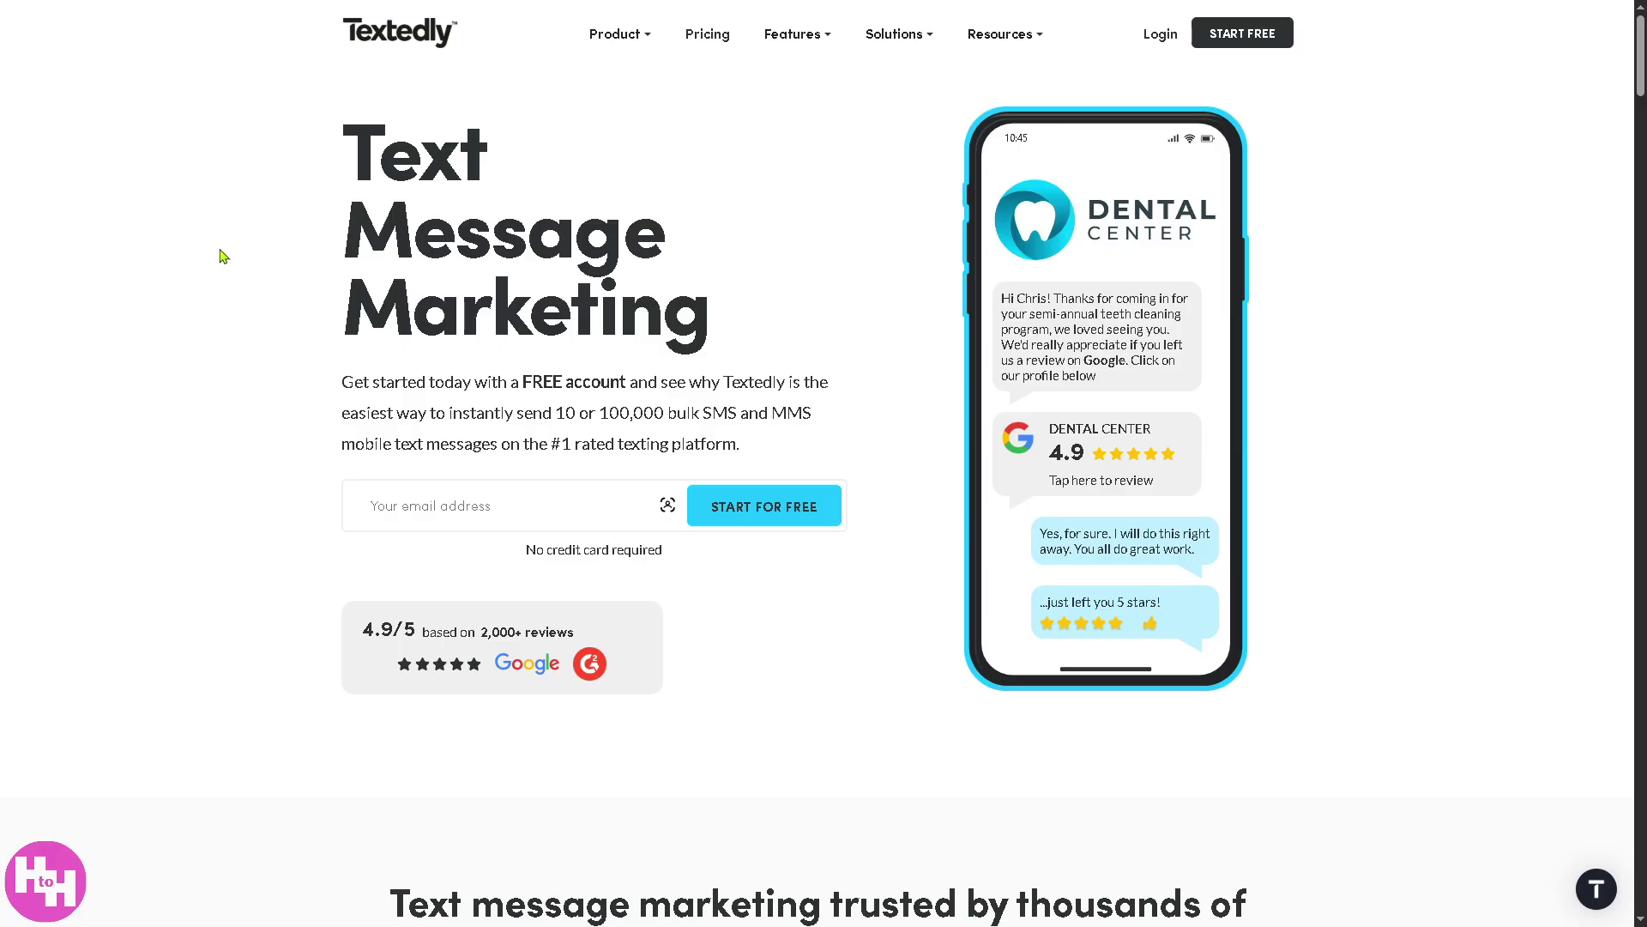
Toggle fullscreen off and on, then bring up Textedly's Free, Basic, Bronze and Plus pricing
key(F11)
key(F11)
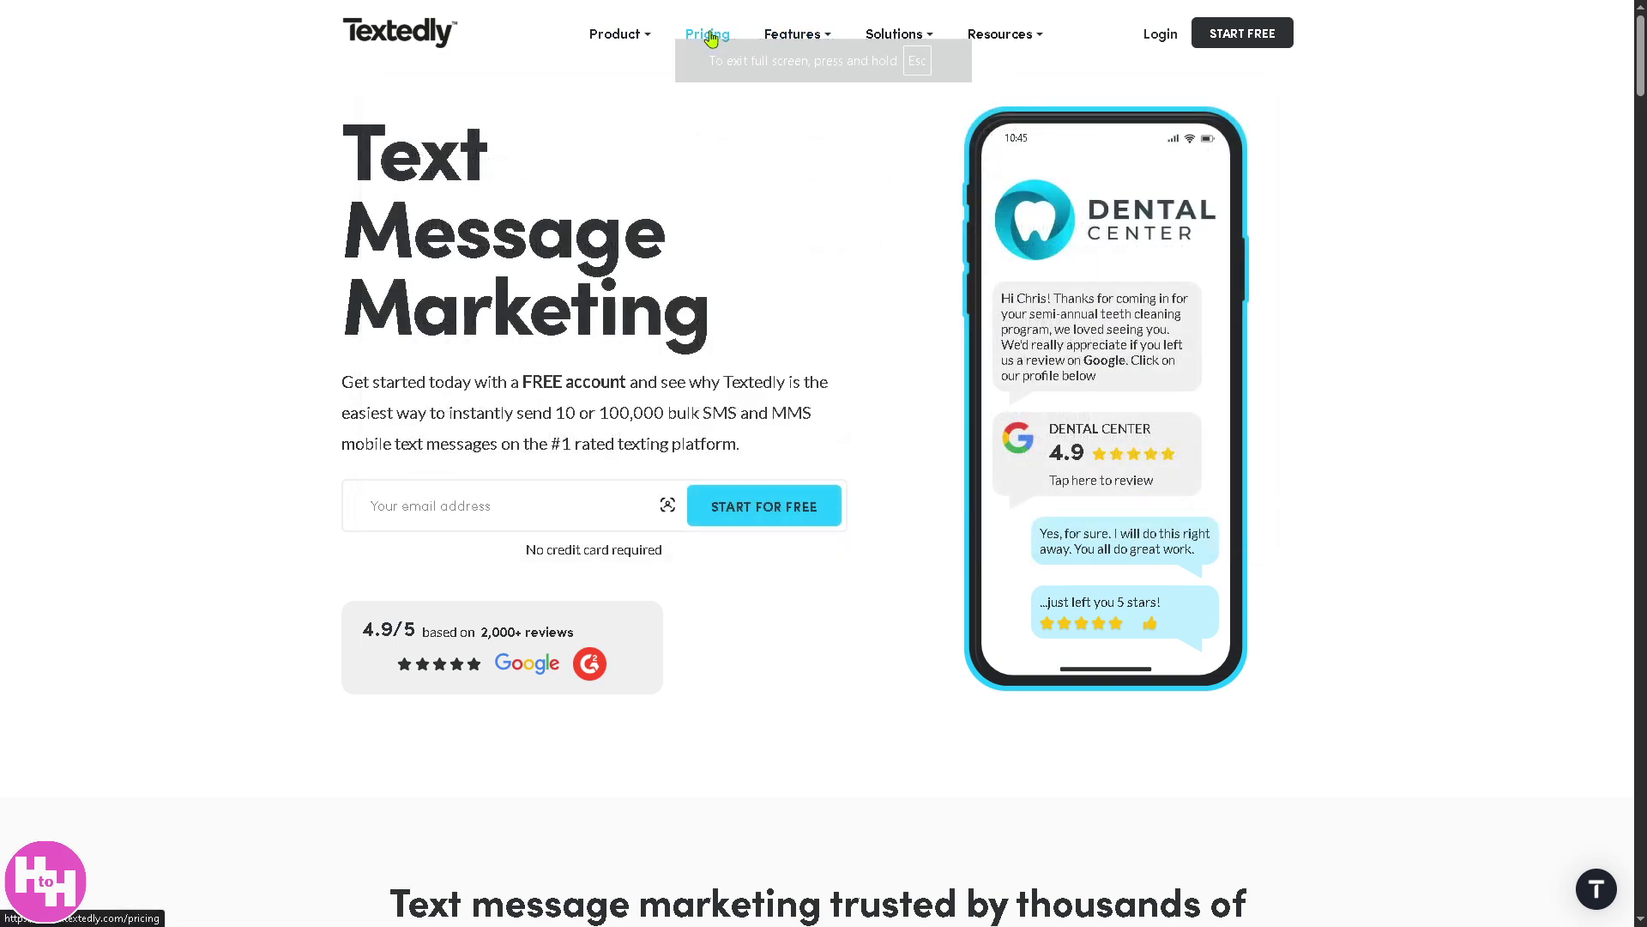
click(708, 37)
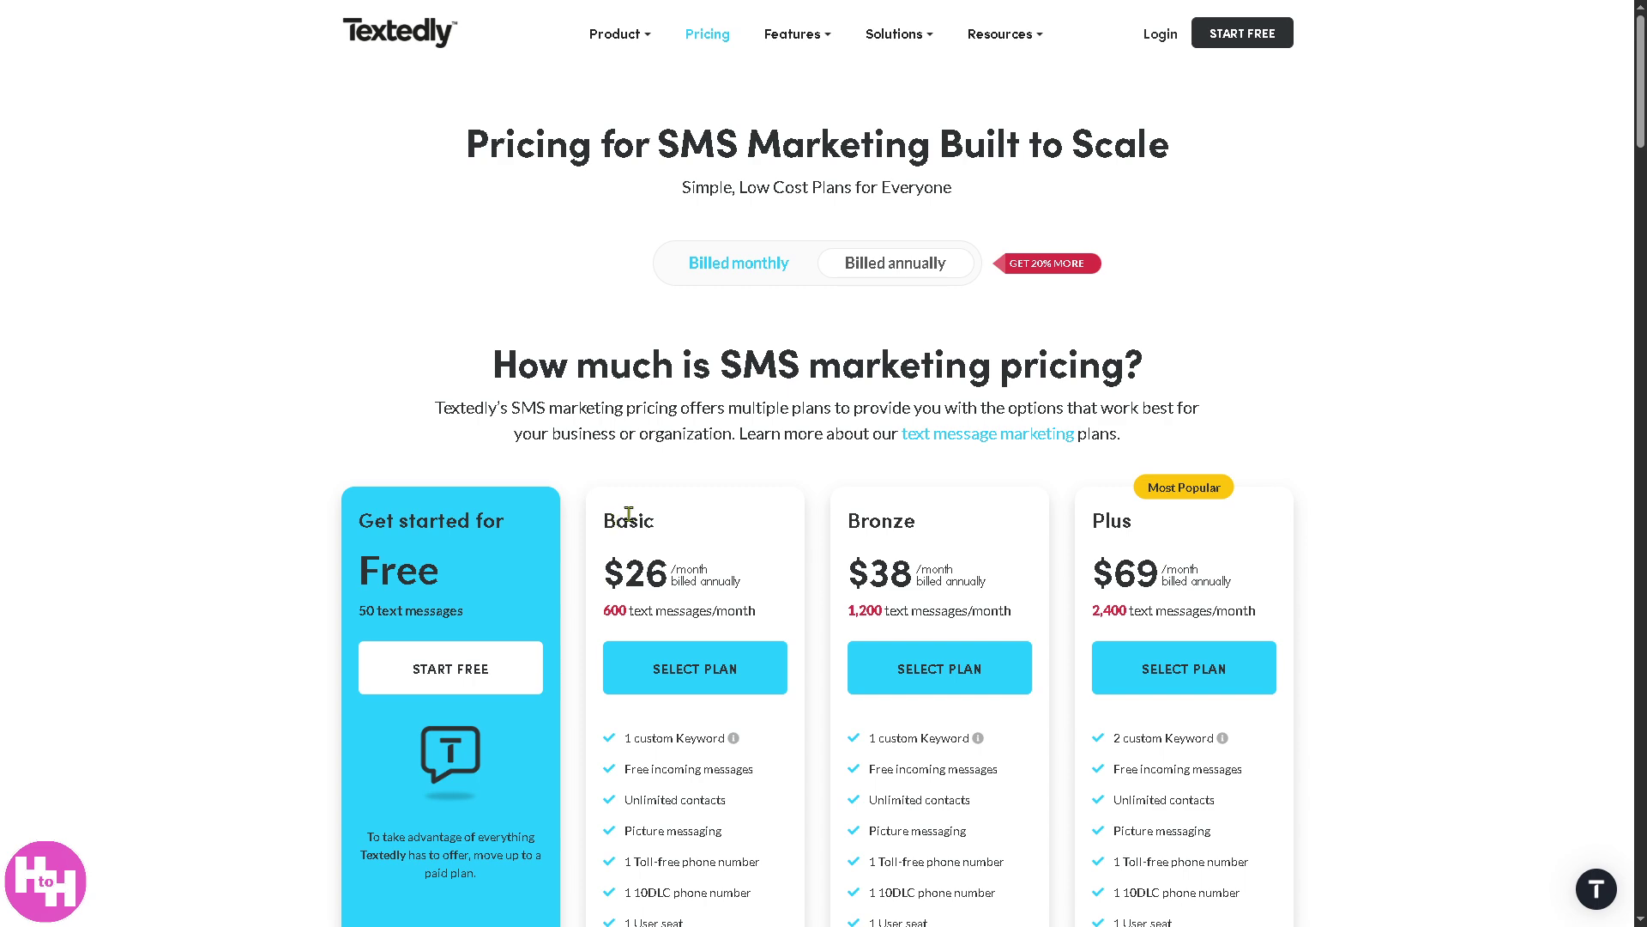
mouse_move(620, 33)
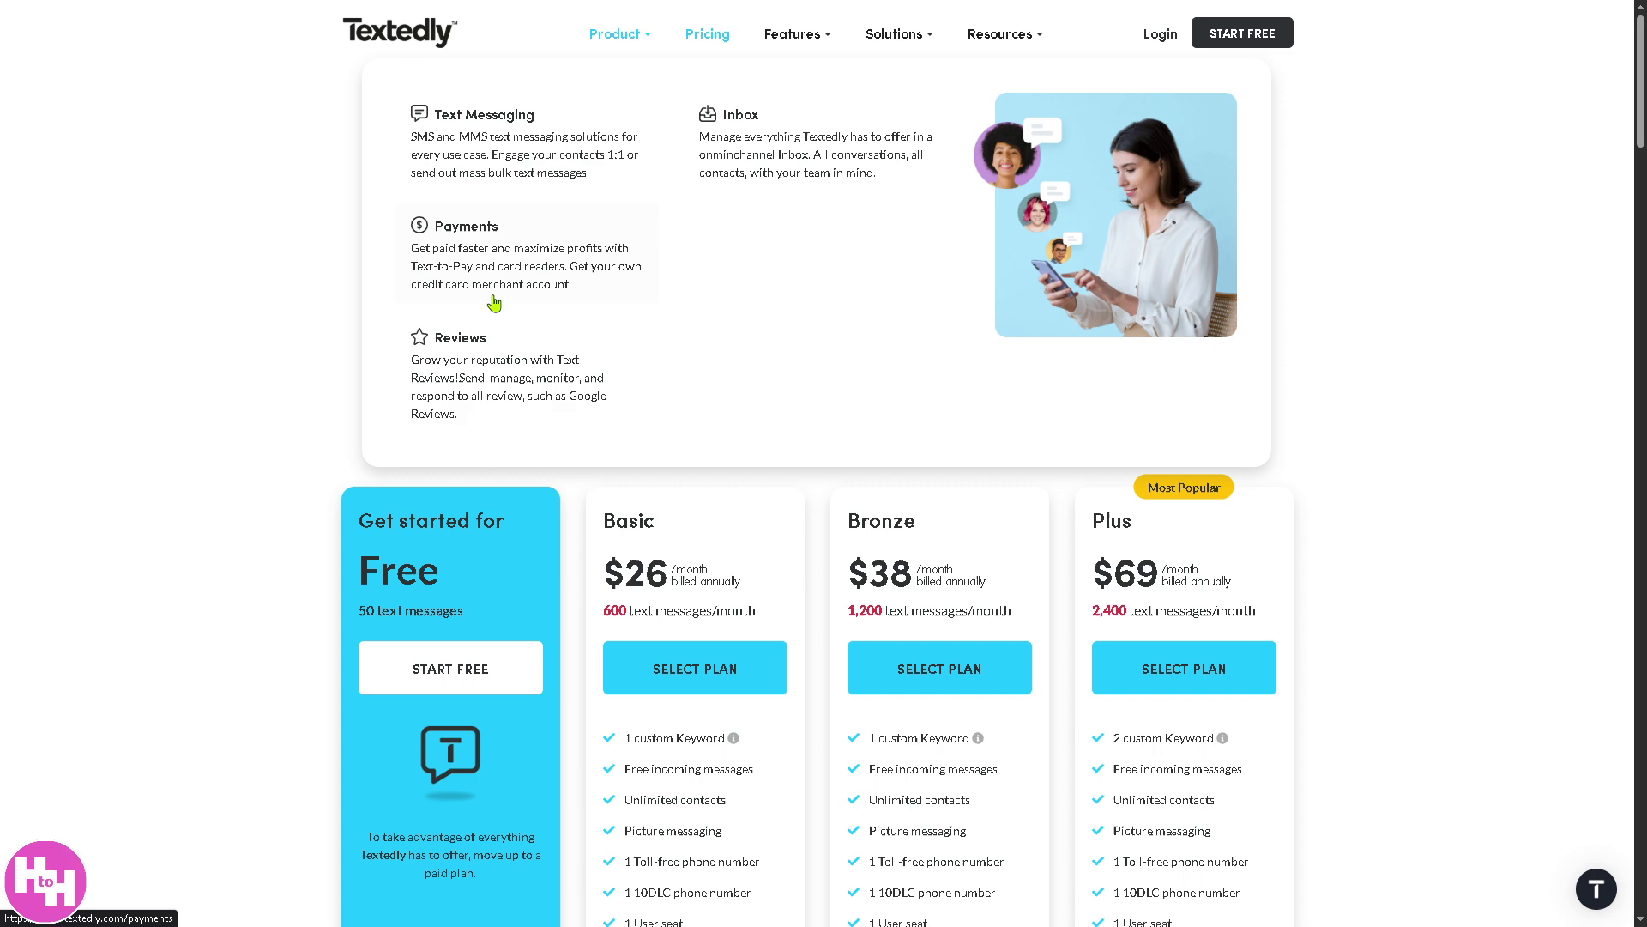
Visit Textedly's Text Messaging, AI Text Messaging and SMS Drip Campaigns pages
click(490, 124)
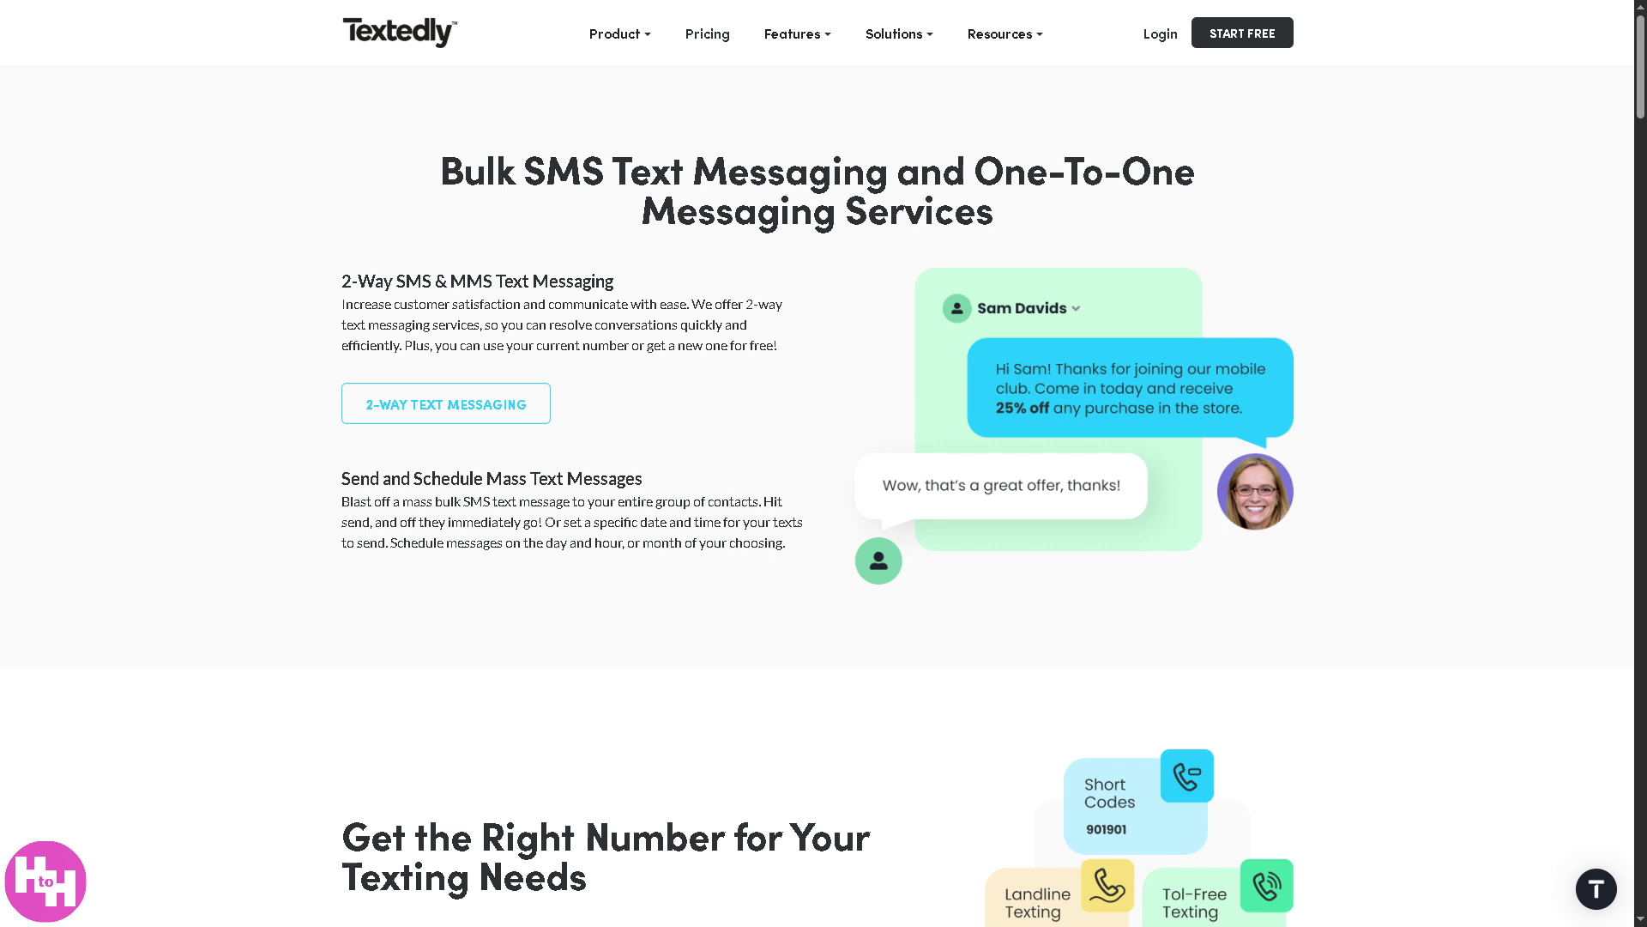
mouse_move(793, 34)
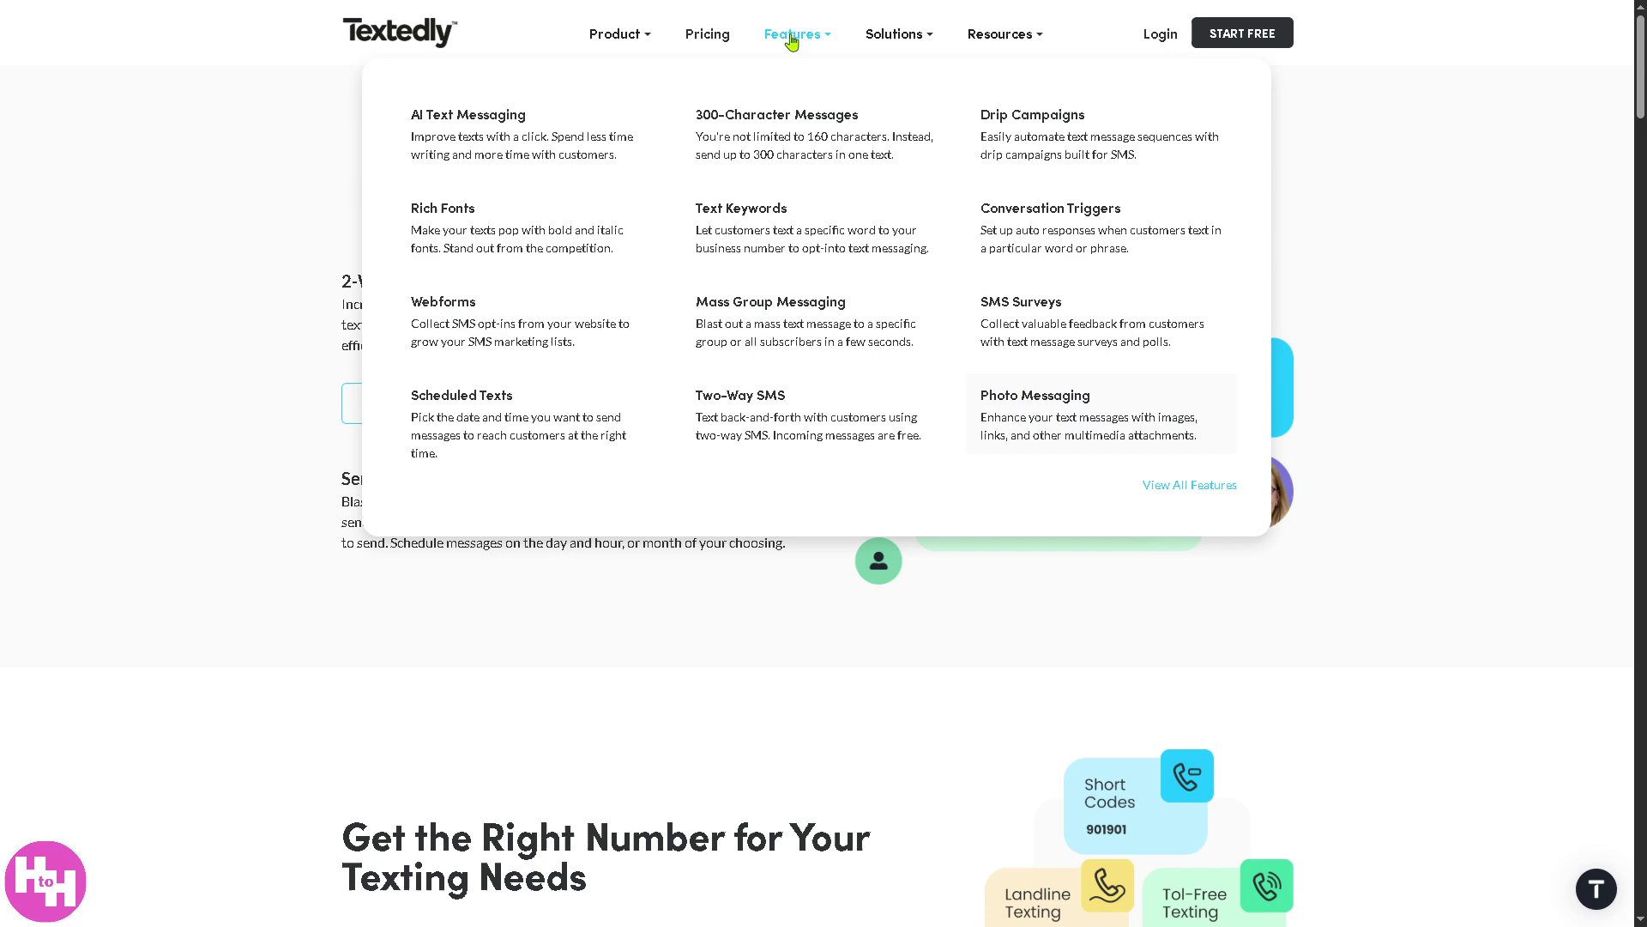
click(500, 124)
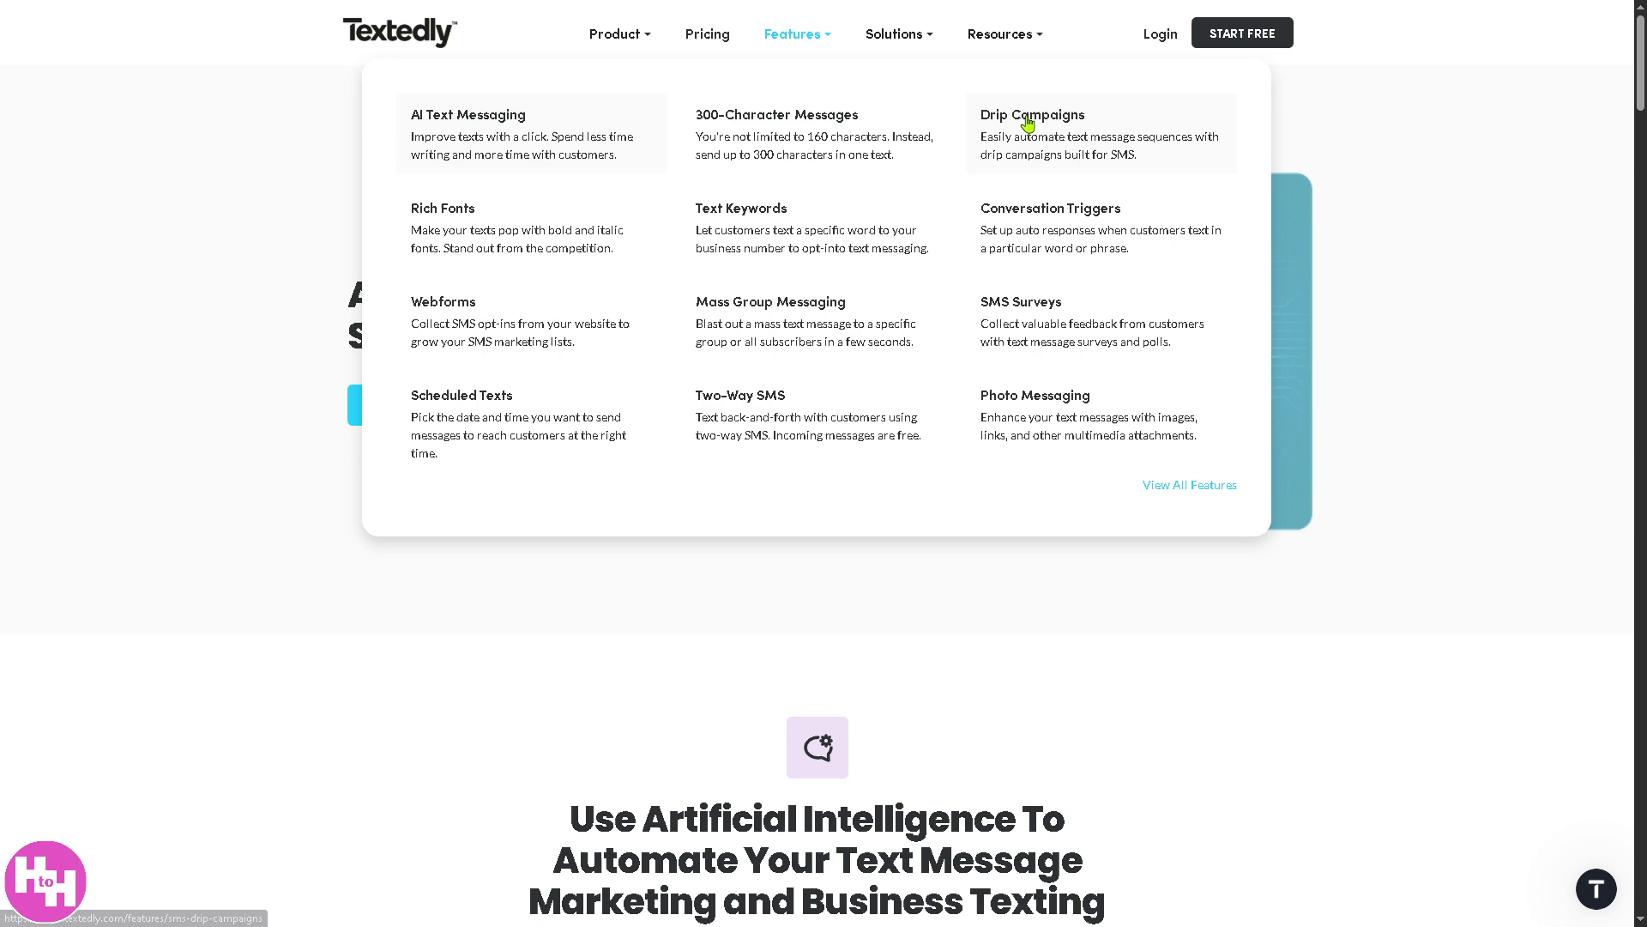
click(1028, 124)
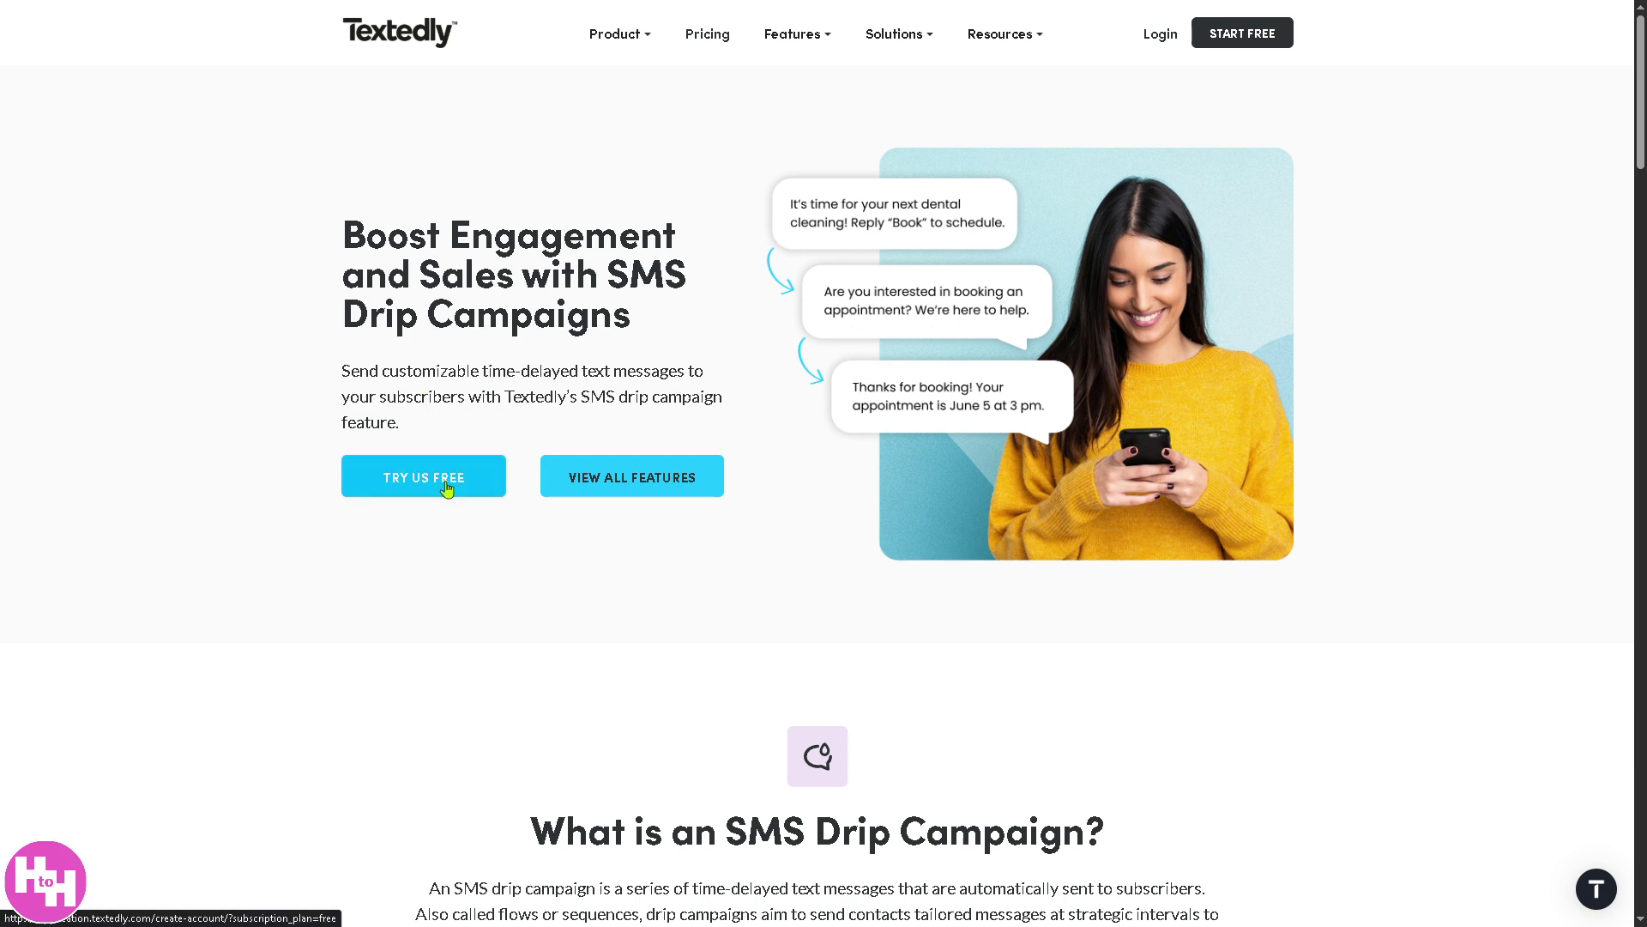
Go to Textedly's View All Features list from the Drip Campaigns page
click(627, 487)
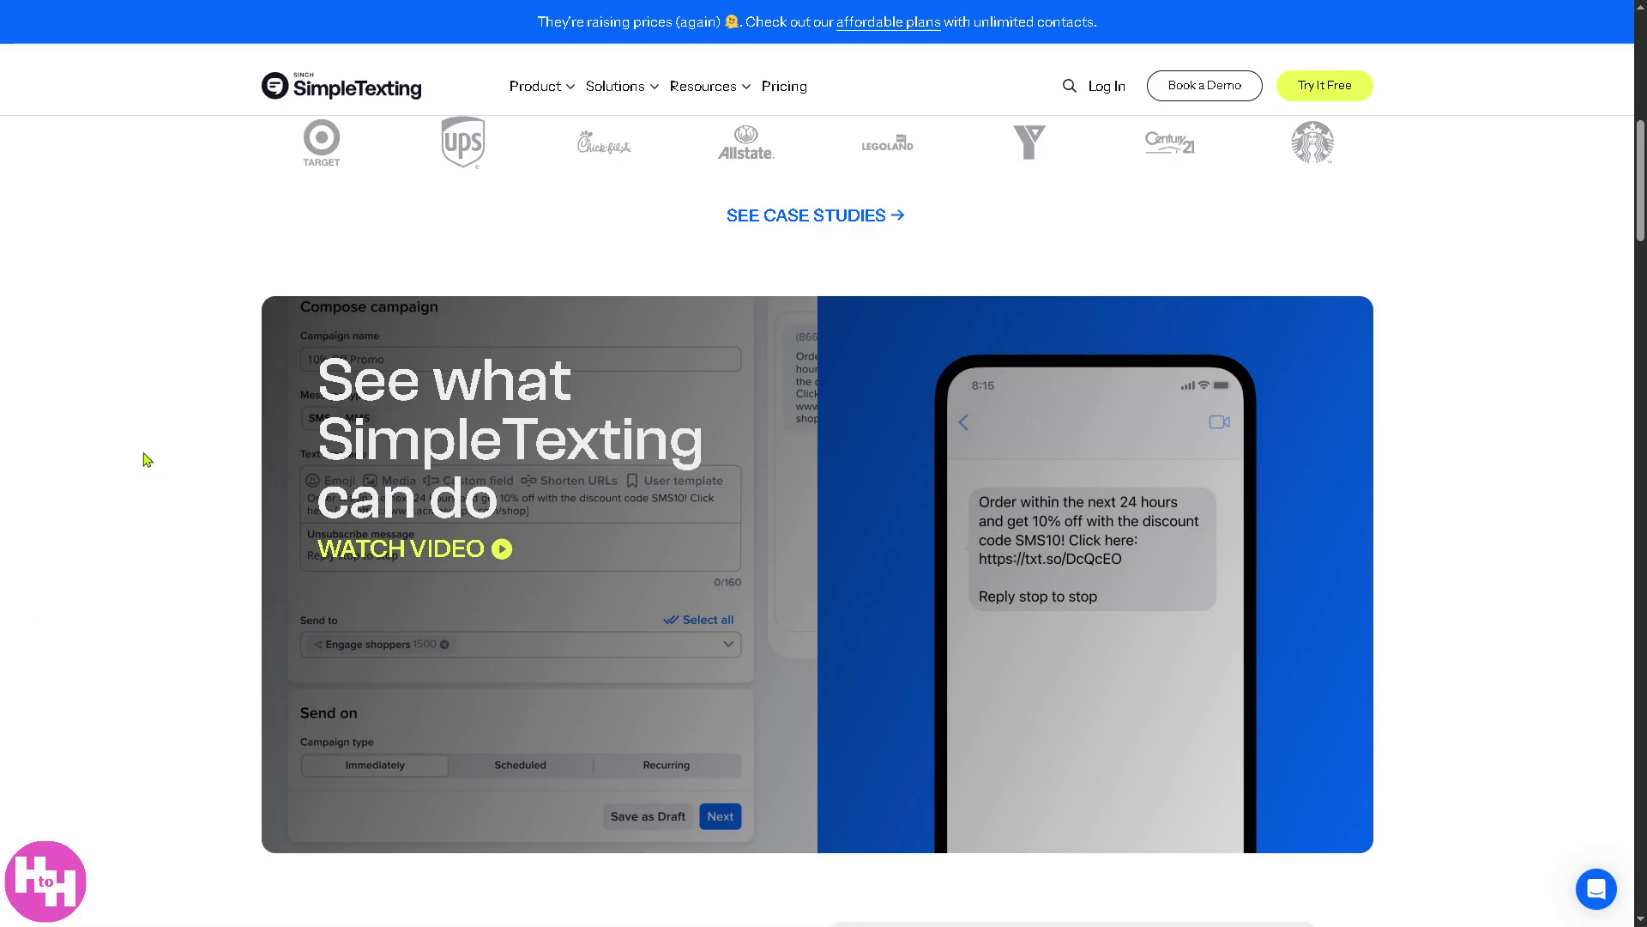
Leave fullscreen to reveal the browser tabs, then return to fullscreen
key(F11)
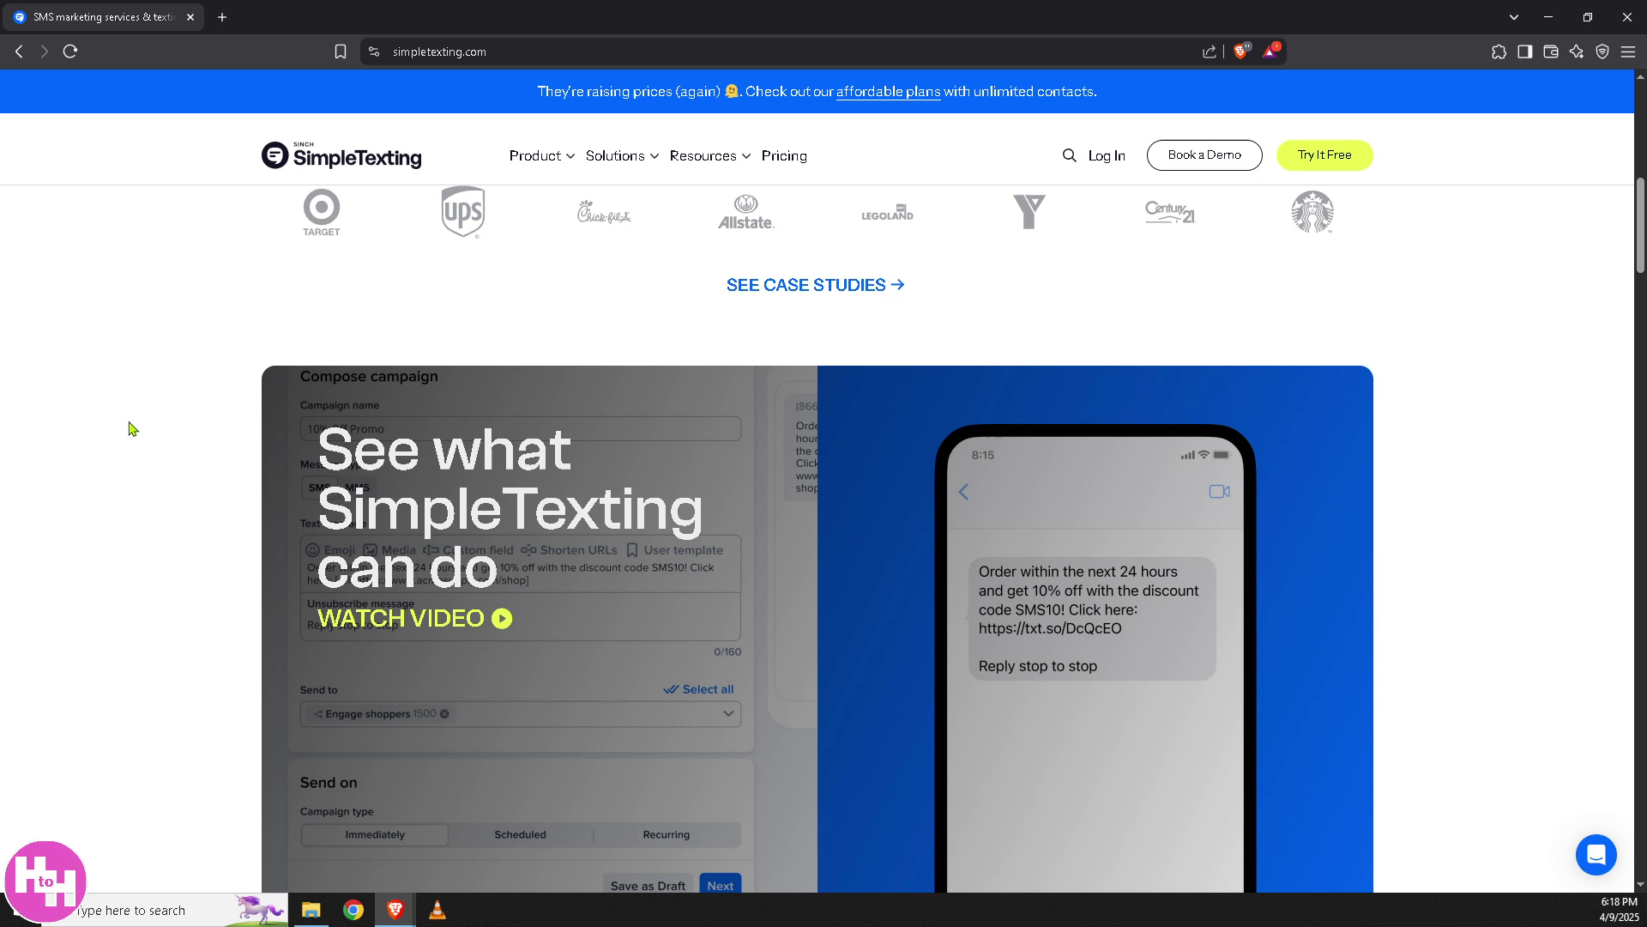
key(F11)
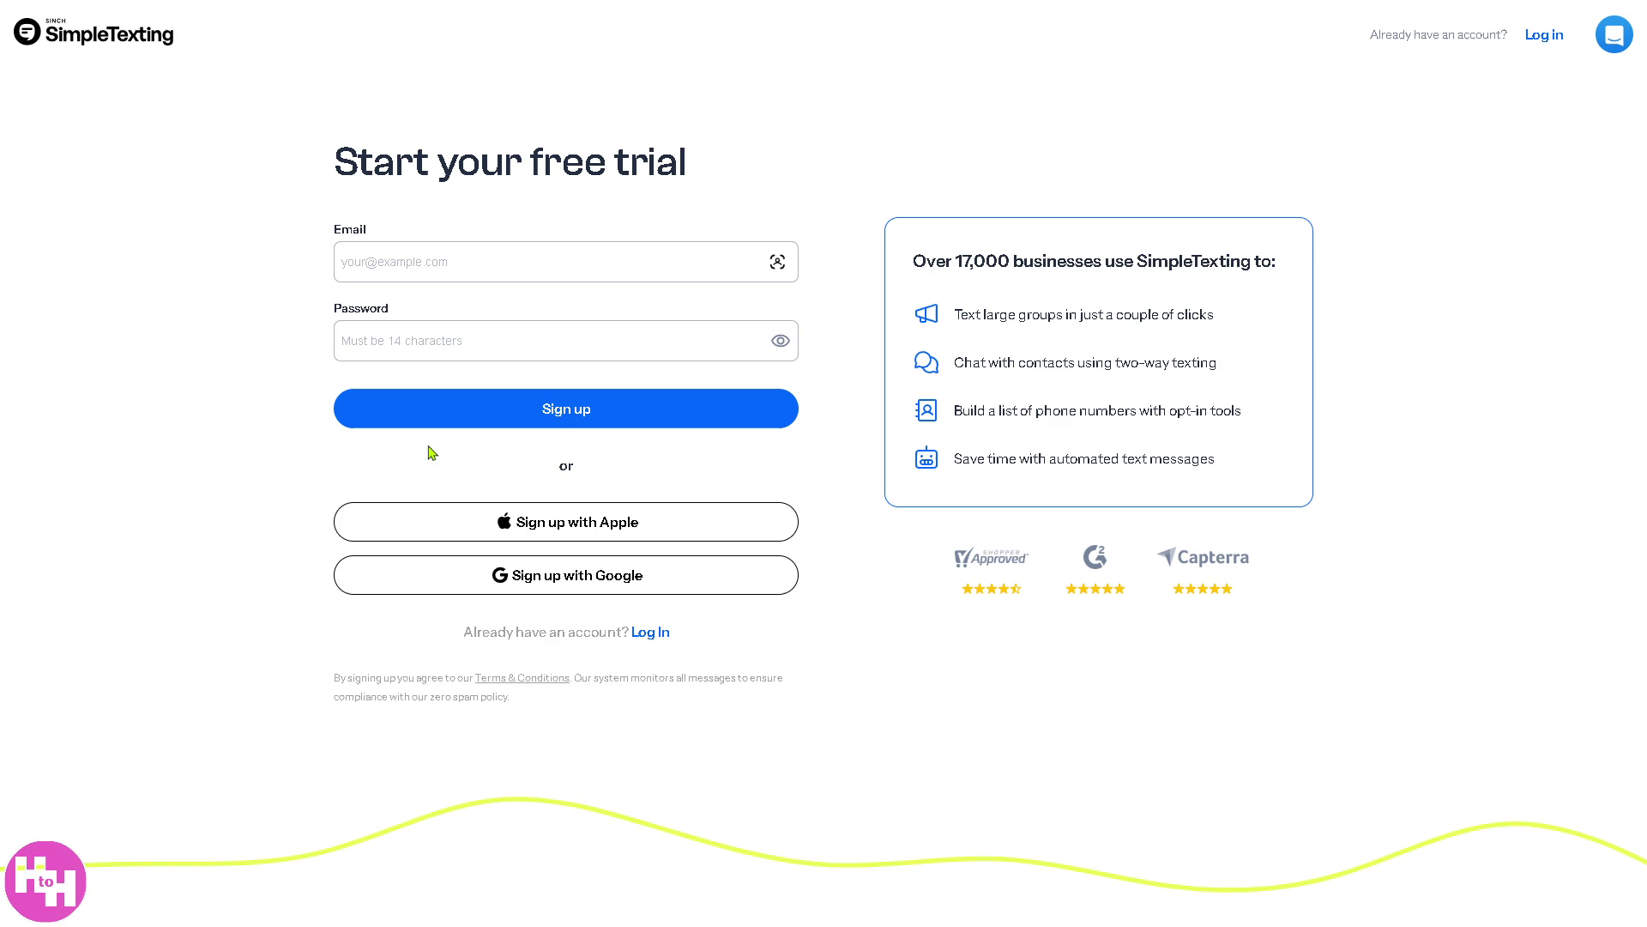
Return to the SimpleTexting homepage via its logo
click(95, 44)
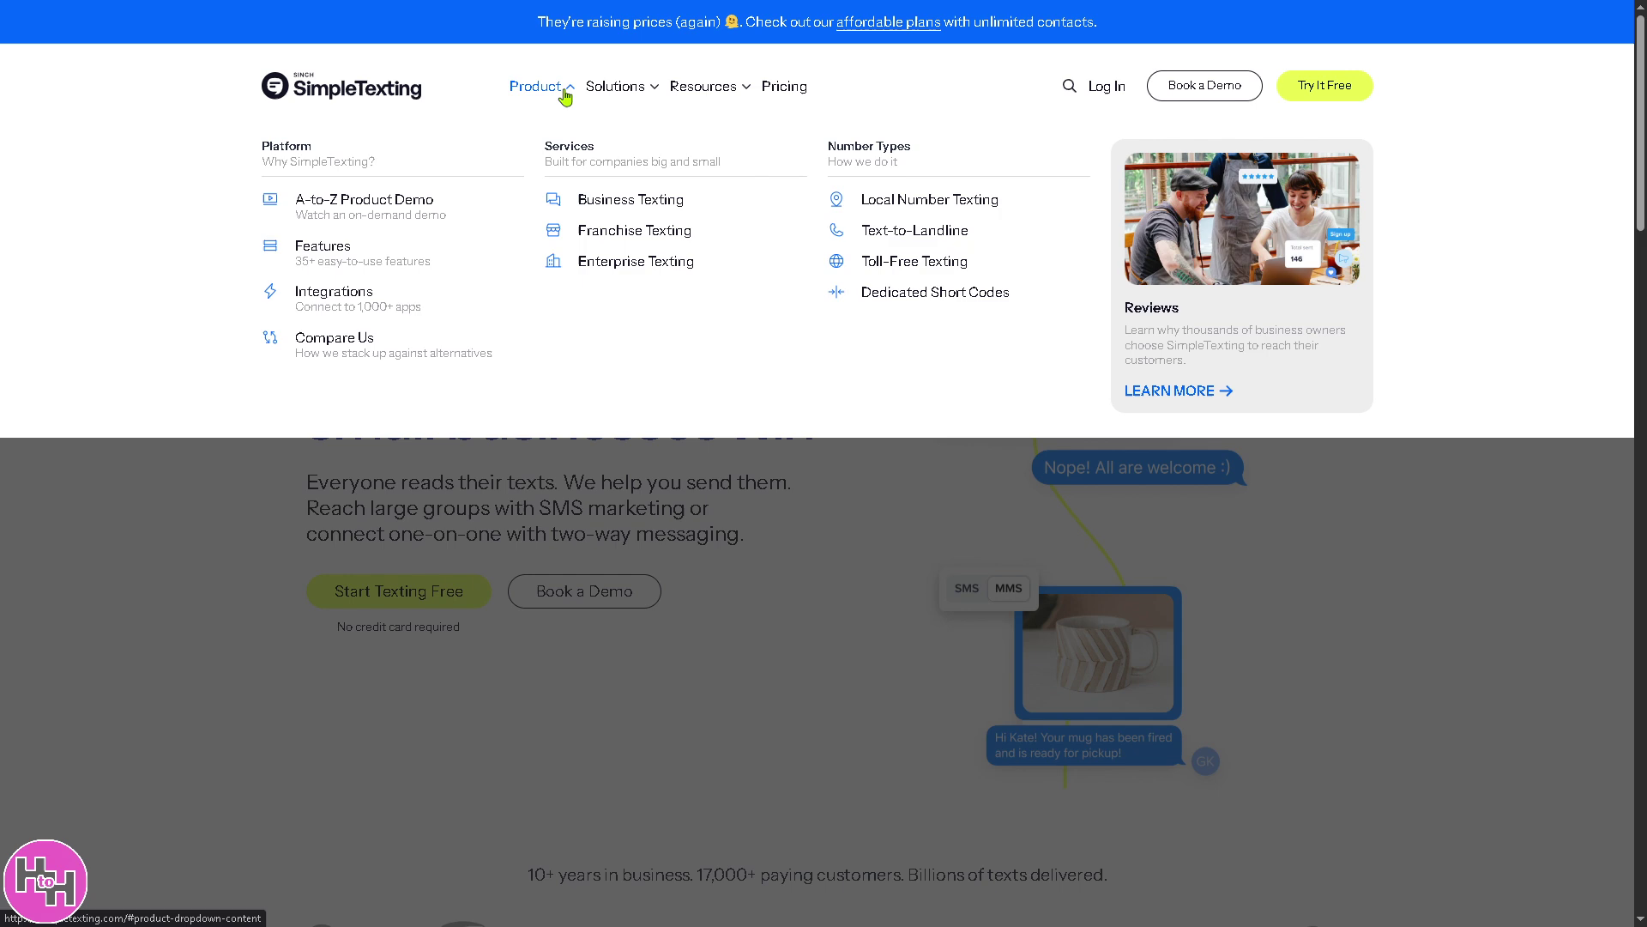
Bring up SimpleTexting's SMS integrations catalogue from the Product menu
click(359, 304)
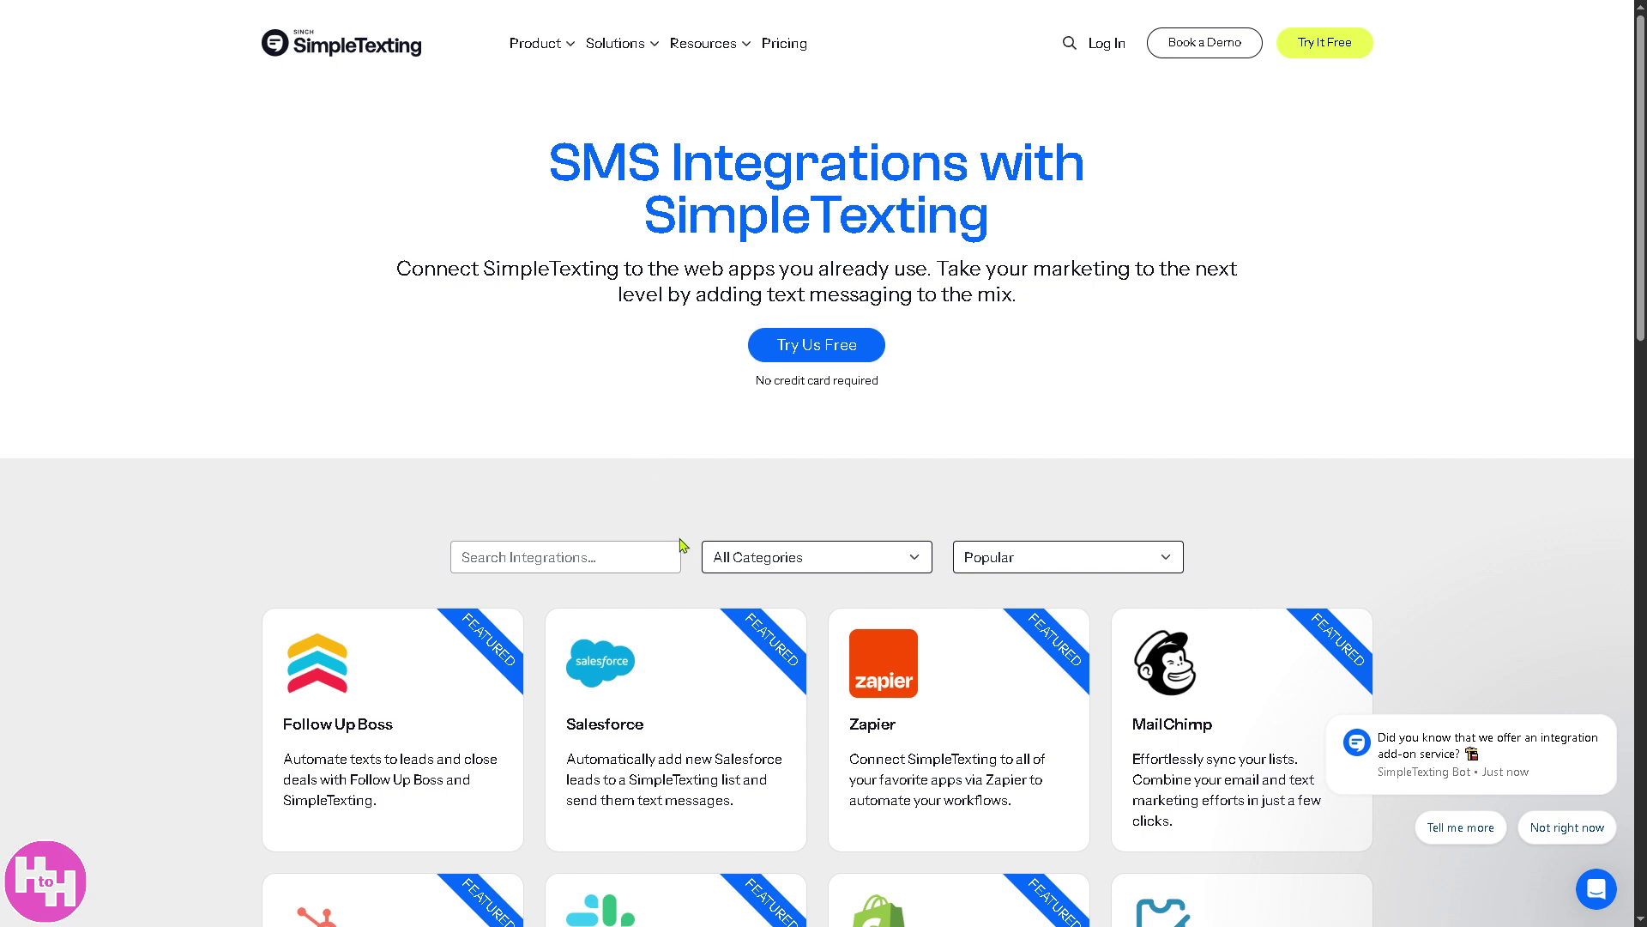
scroll(680, 544, down, 3)
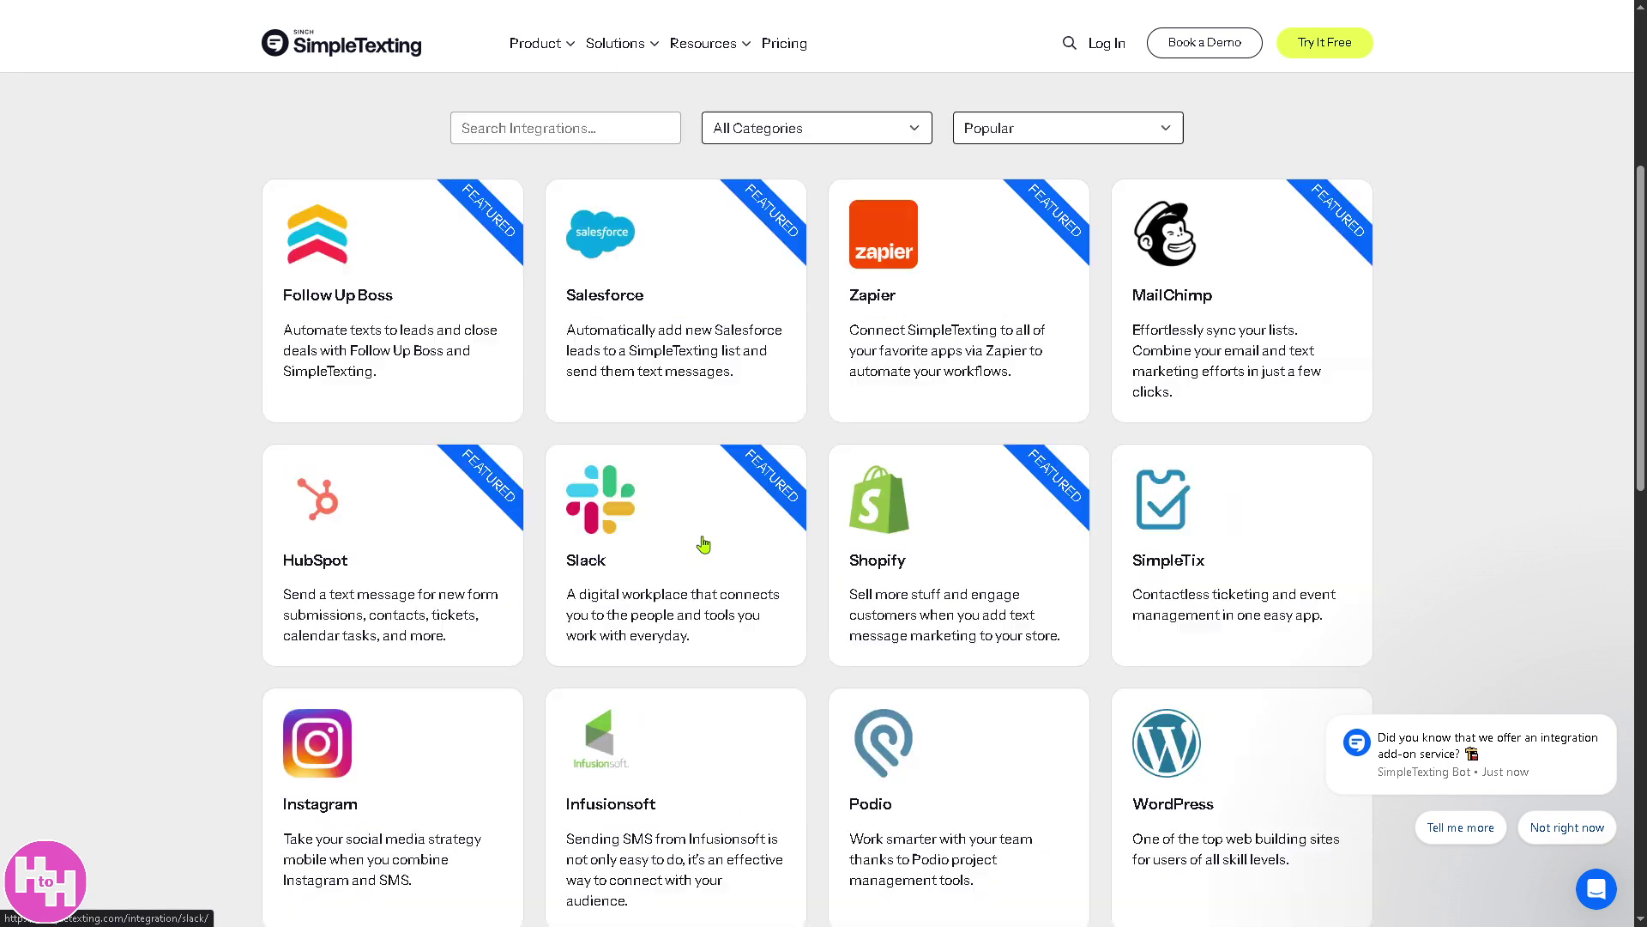
scroll(756, 525, down, 2)
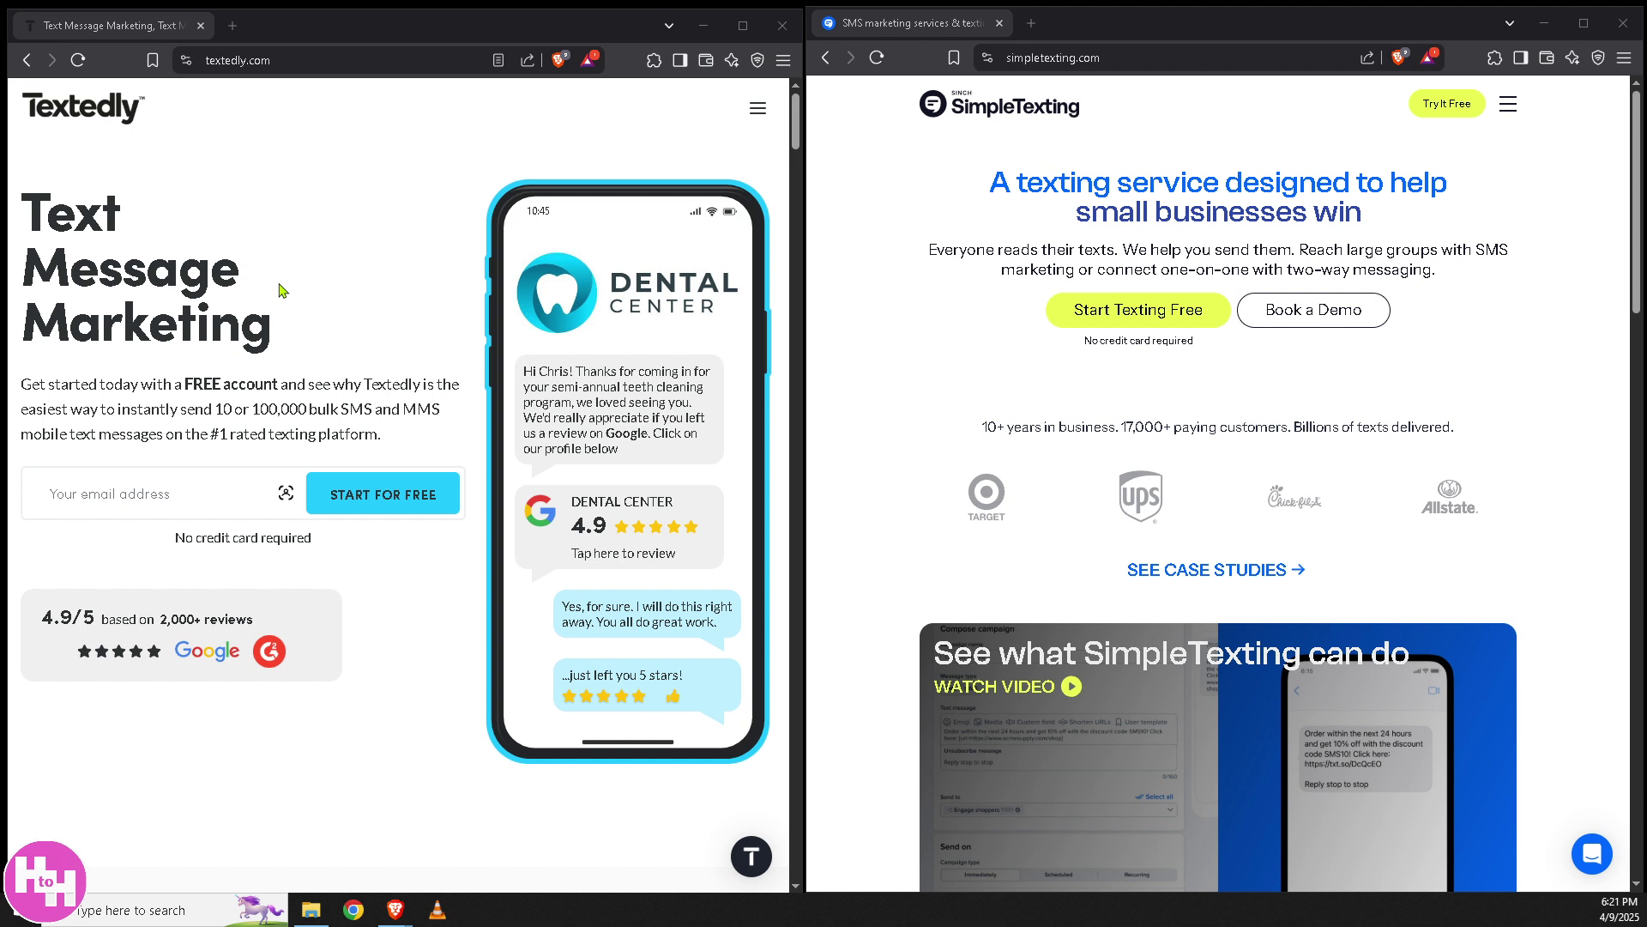
click(909, 175)
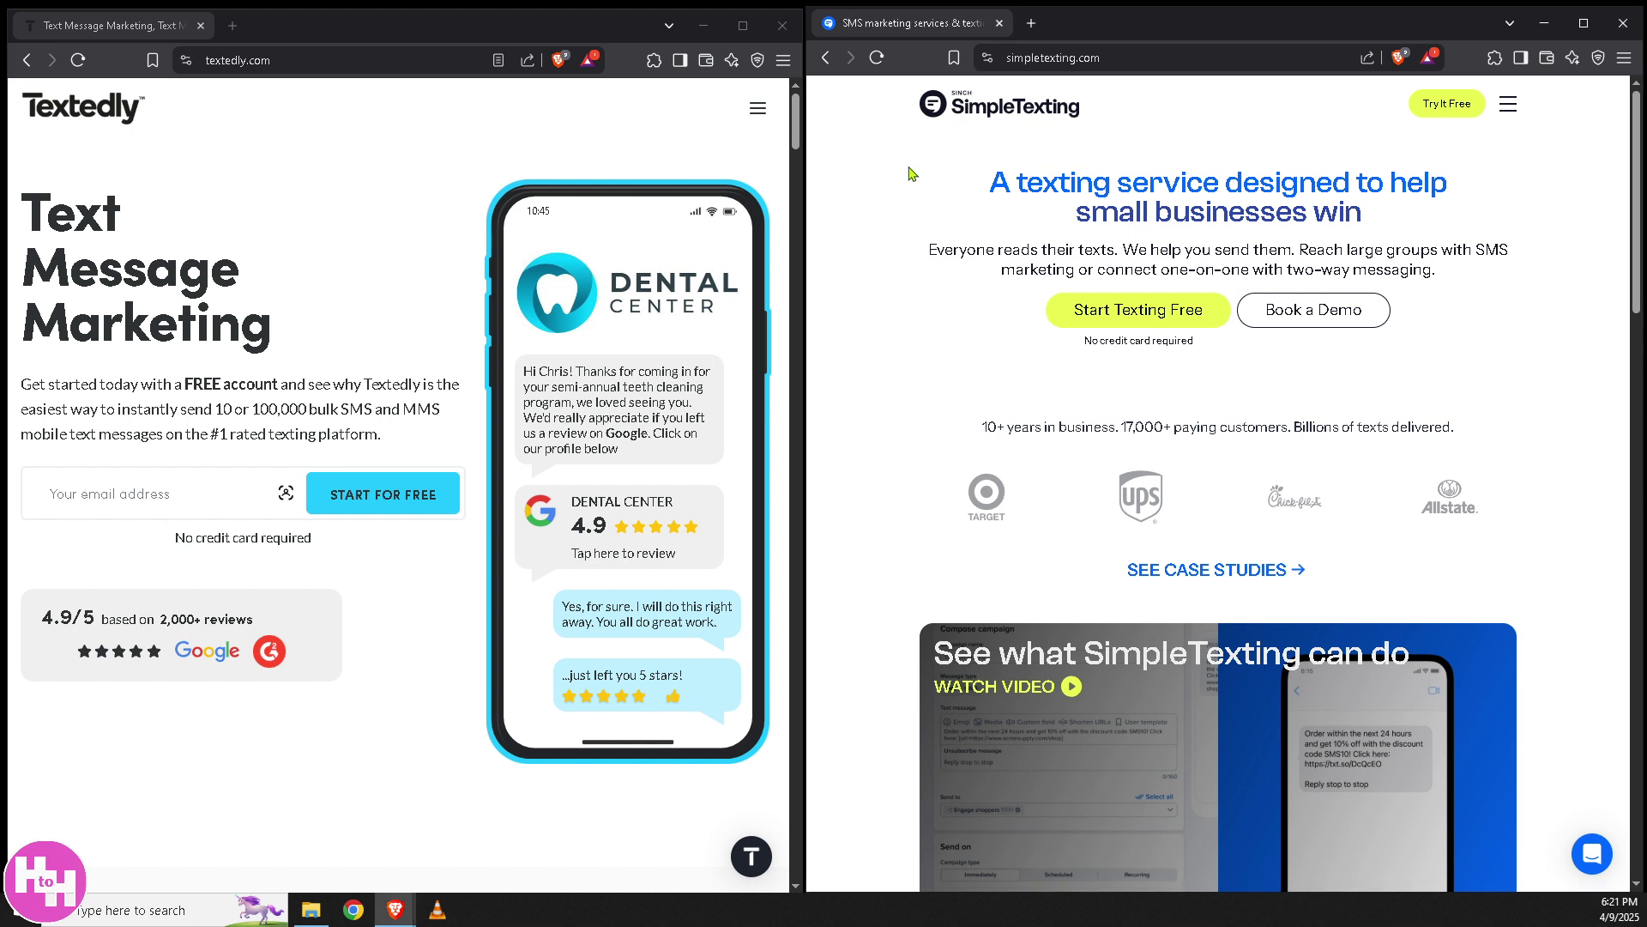